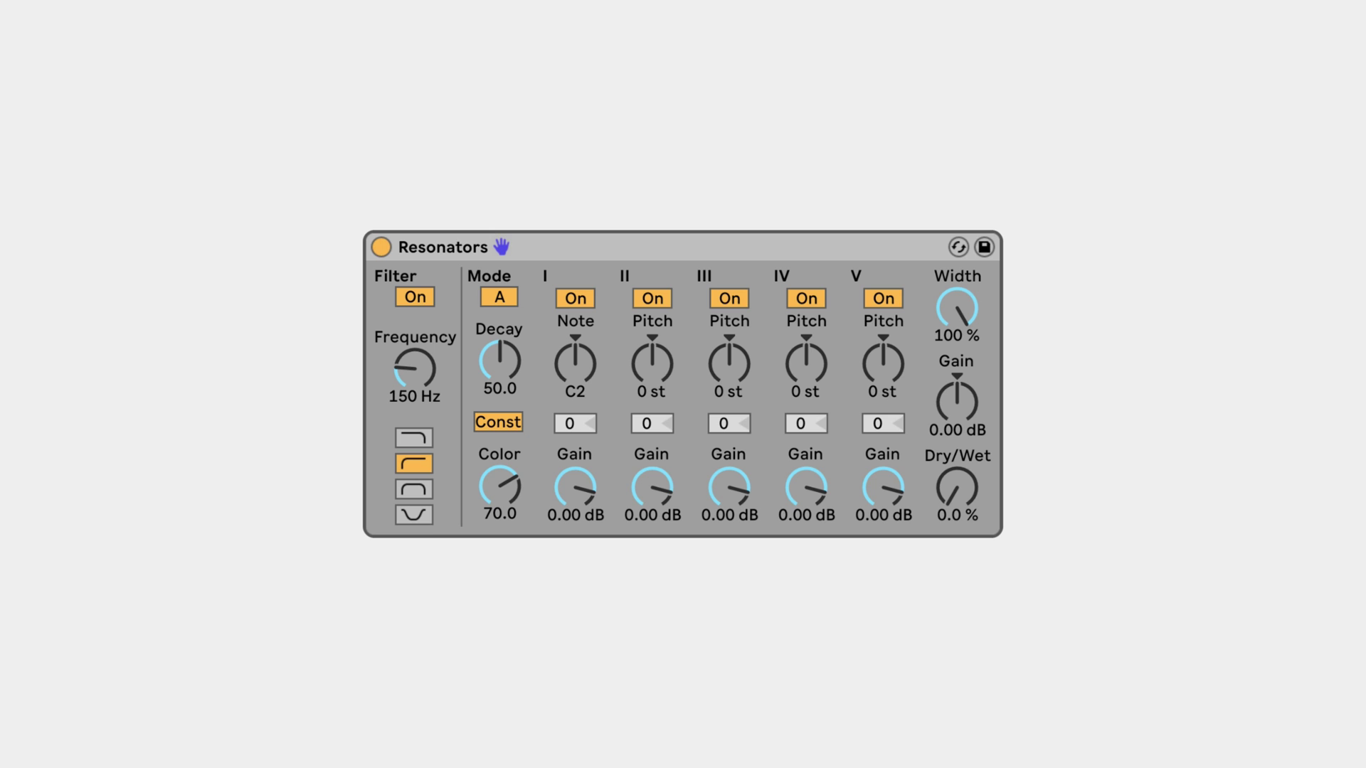
Set Resonators Dry/Wet to 100 %, Note I to A1, and Pitch II–IV to +3, +7, +12.
drag(960, 483, 961, 372)
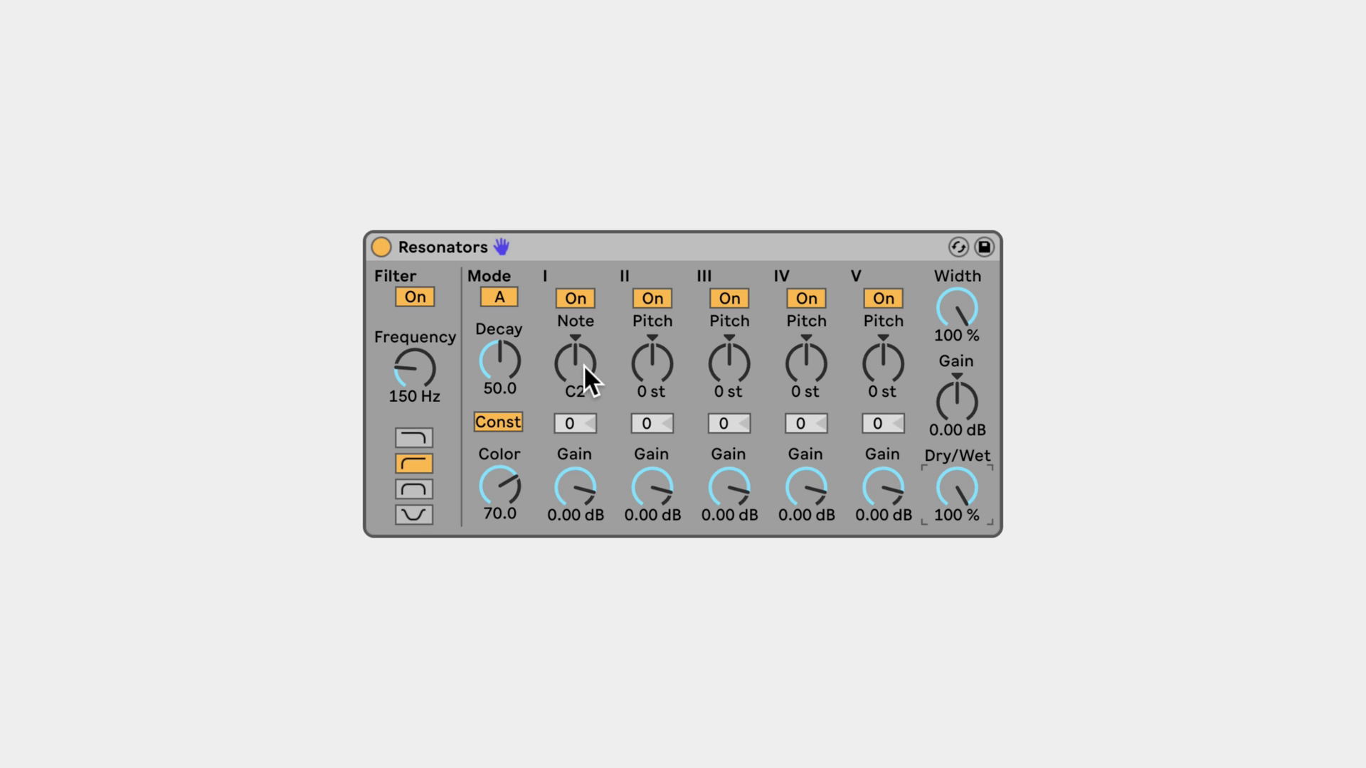
drag(583, 365, 583, 381)
click(654, 361)
text(3)
click(728, 360)
text(7)
click(818, 357)
text(12)
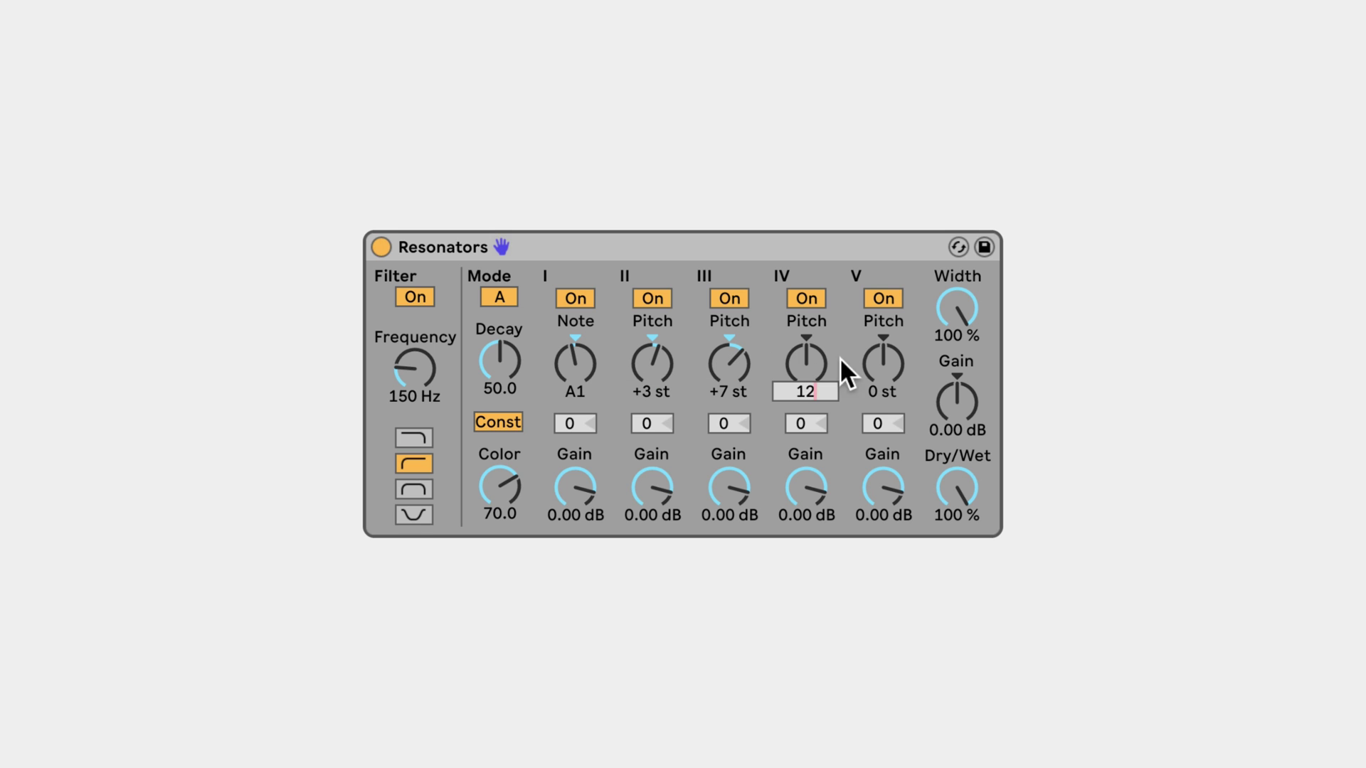
key(Return)
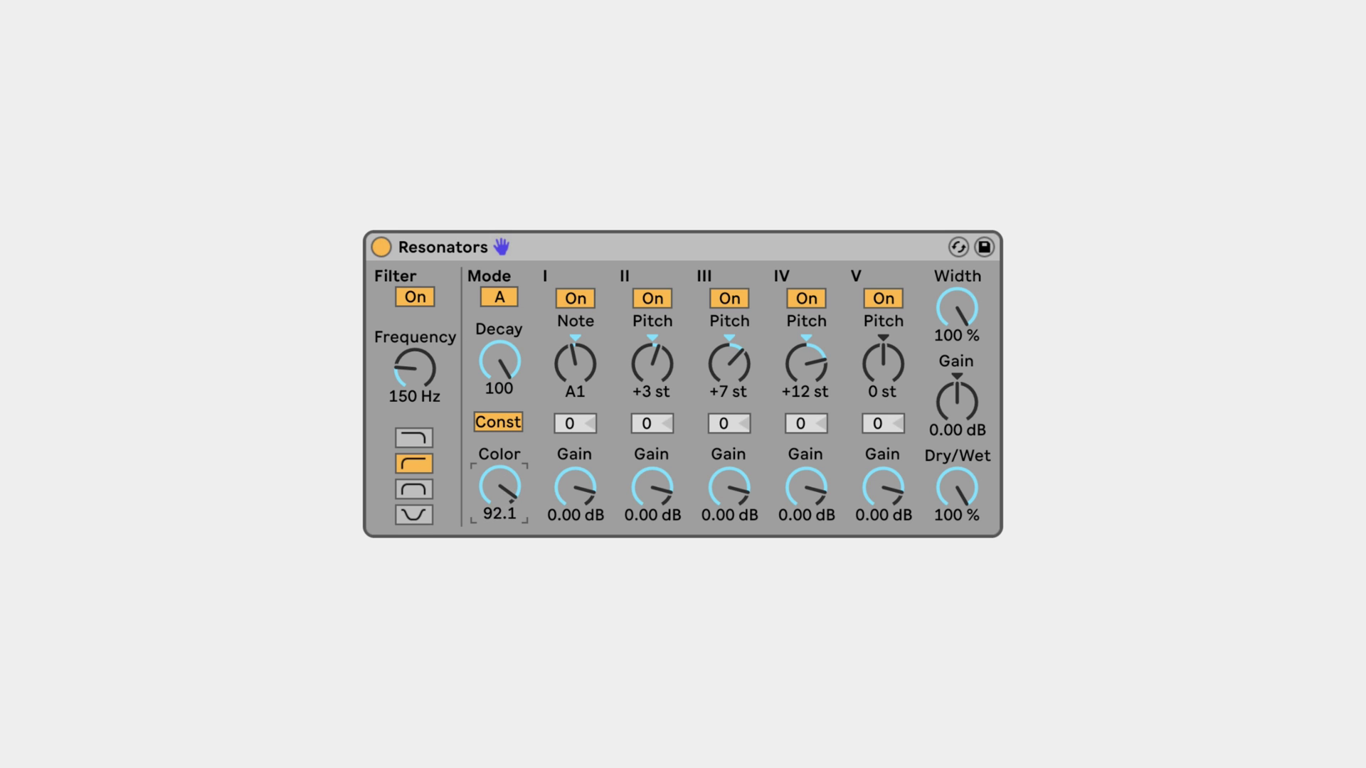
Retune Note I to A#2 and adjust Color, settling it at 69.0.
drag(499, 490, 499, 480)
drag(562, 353, 499, 373)
mouse_move(506, 451)
mouse_down()
mouse_move(506, 479)
mouse_move(505, 461)
mouse_up()
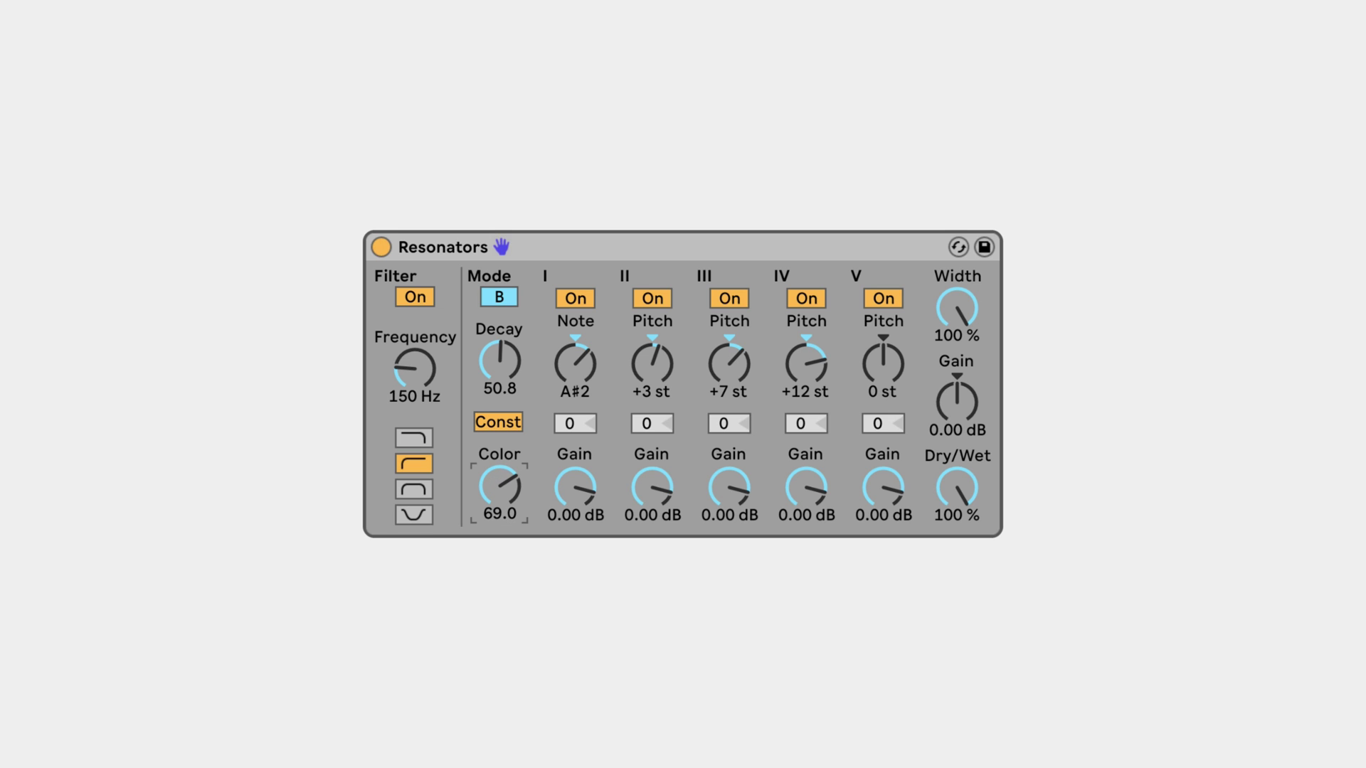
Reset Note I to its default C2, then sweep Dry/Wet down and back to 100 %.
click(578, 353)
key(Delete)
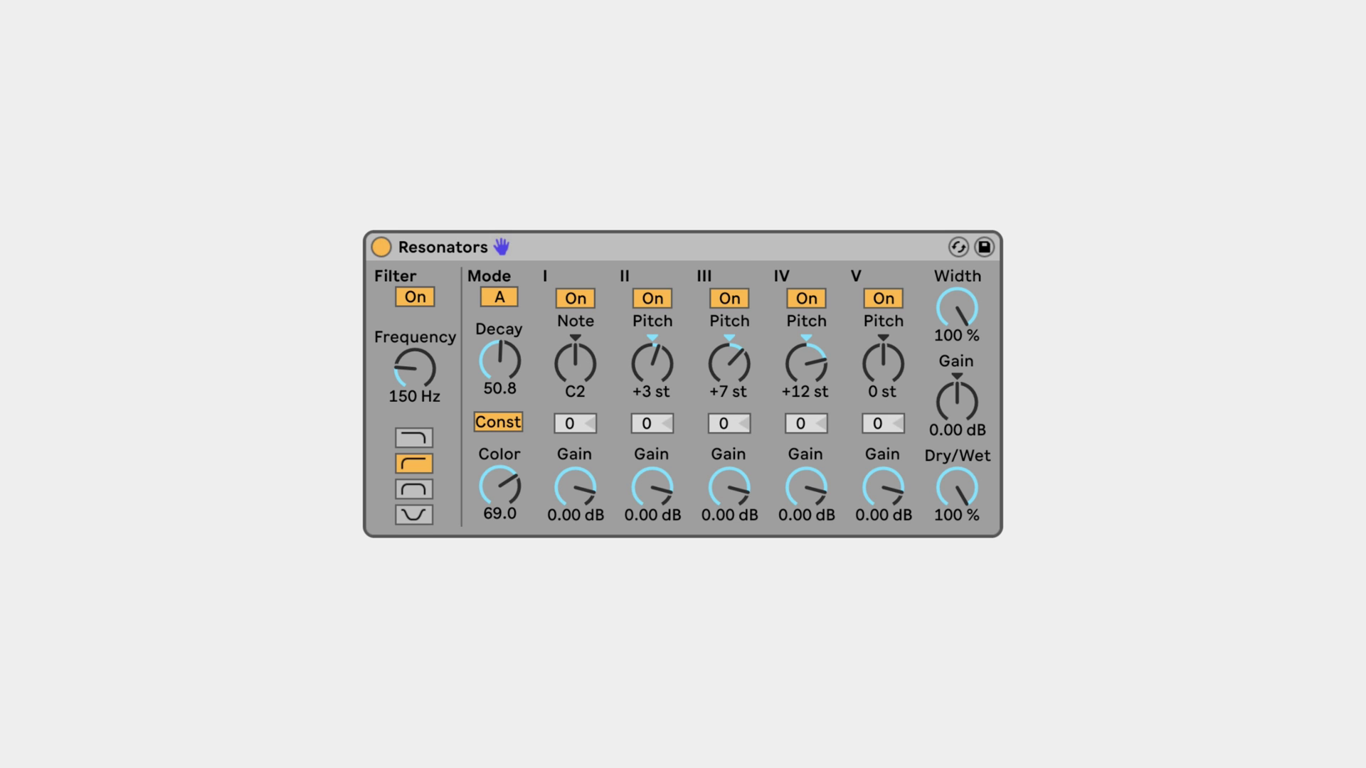
mouse_move(957, 482)
mouse_down()
mouse_move(957, 625)
mouse_move(969, 466)
mouse_up()
mouse_move(963, 489)
mouse_down()
mouse_move(964, 636)
mouse_move(964, 490)
mouse_up()
drag(959, 477, 959, 623)
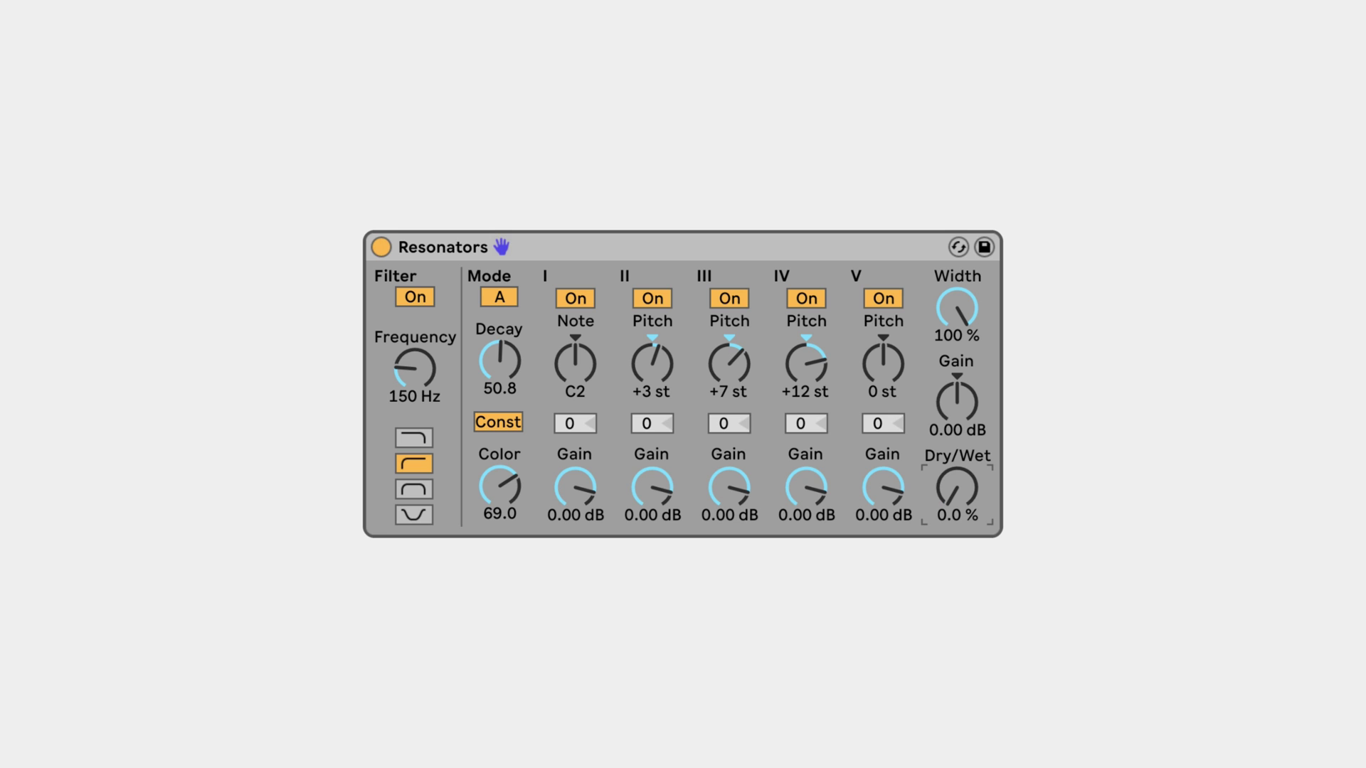
drag(957, 487, 956, 344)
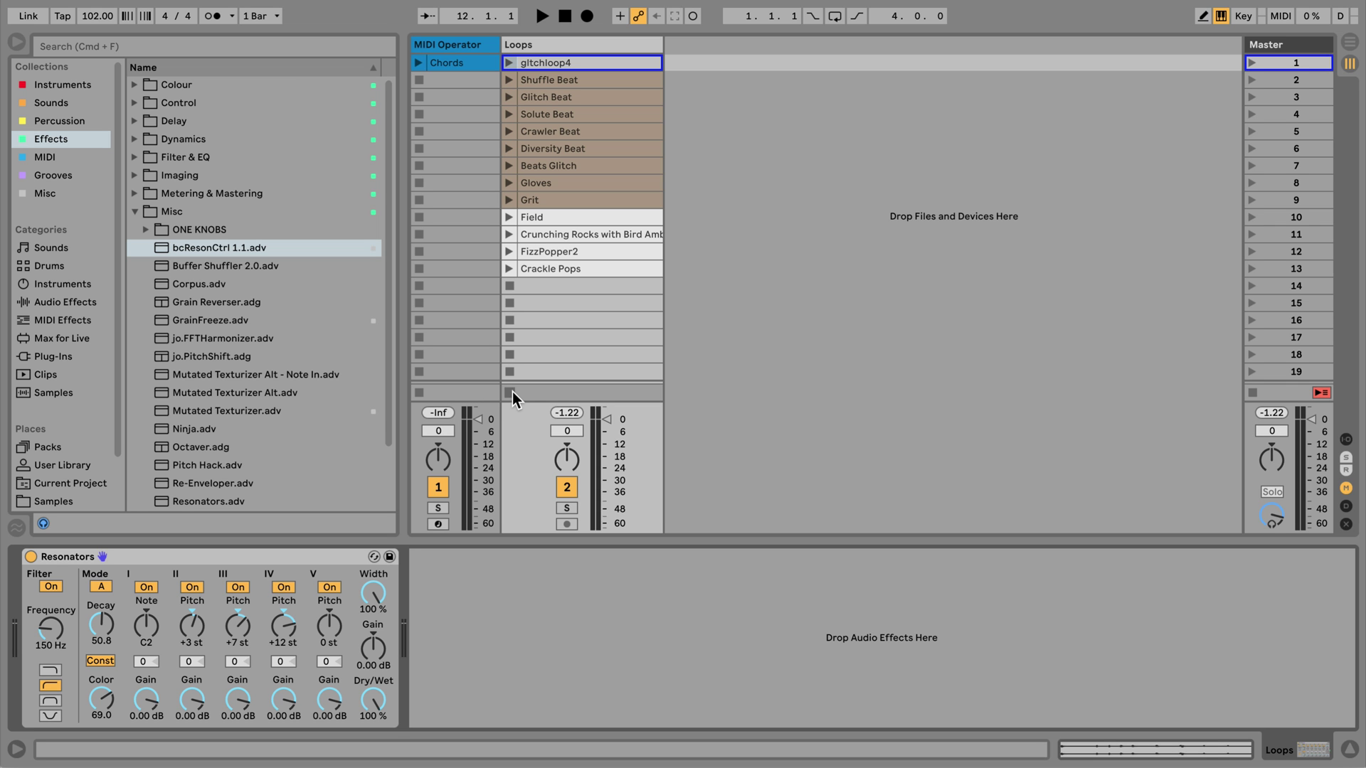
Launch the Chords clip and display the MIDI Operator track's devices.
click(420, 65)
click(447, 45)
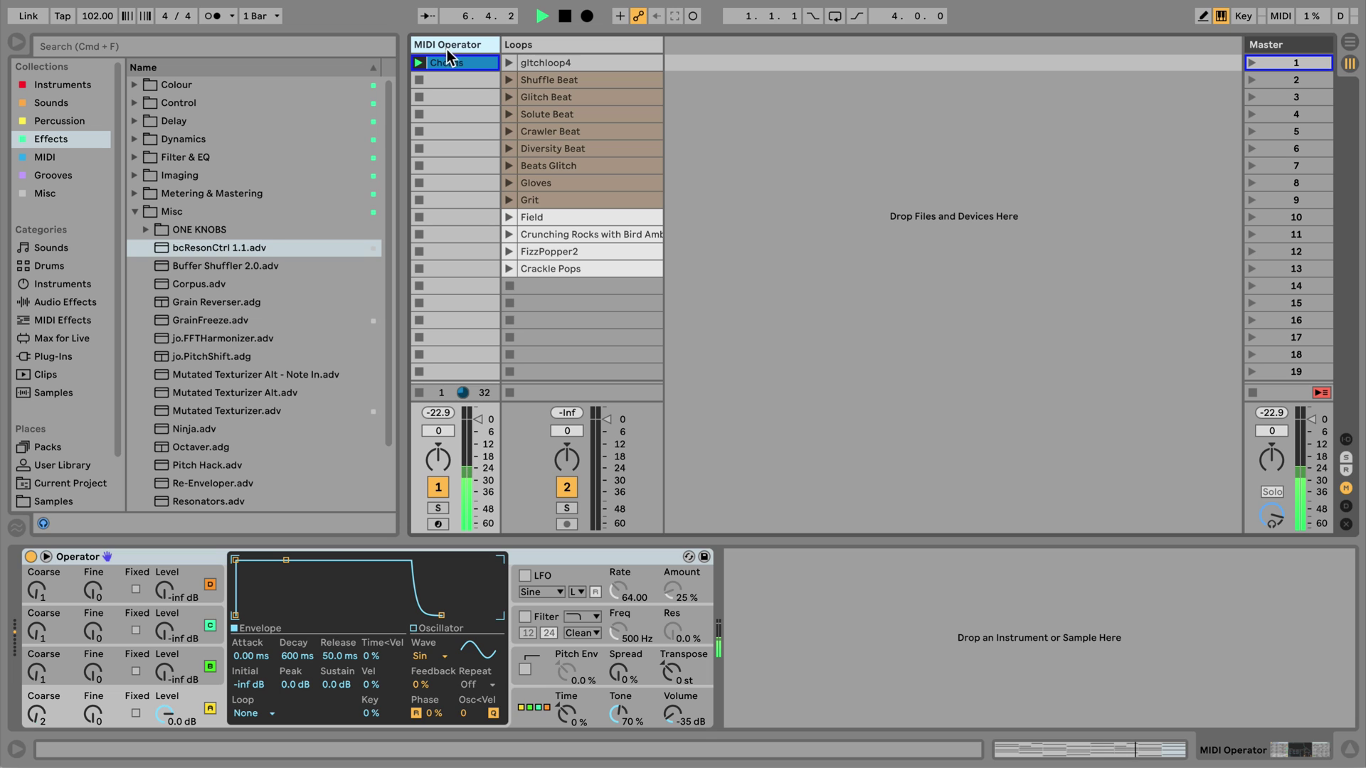
Drop bcResonCtrl onto MIDI Operator and target the Loops track's Resonators device.
drag(206, 249, 197, 549)
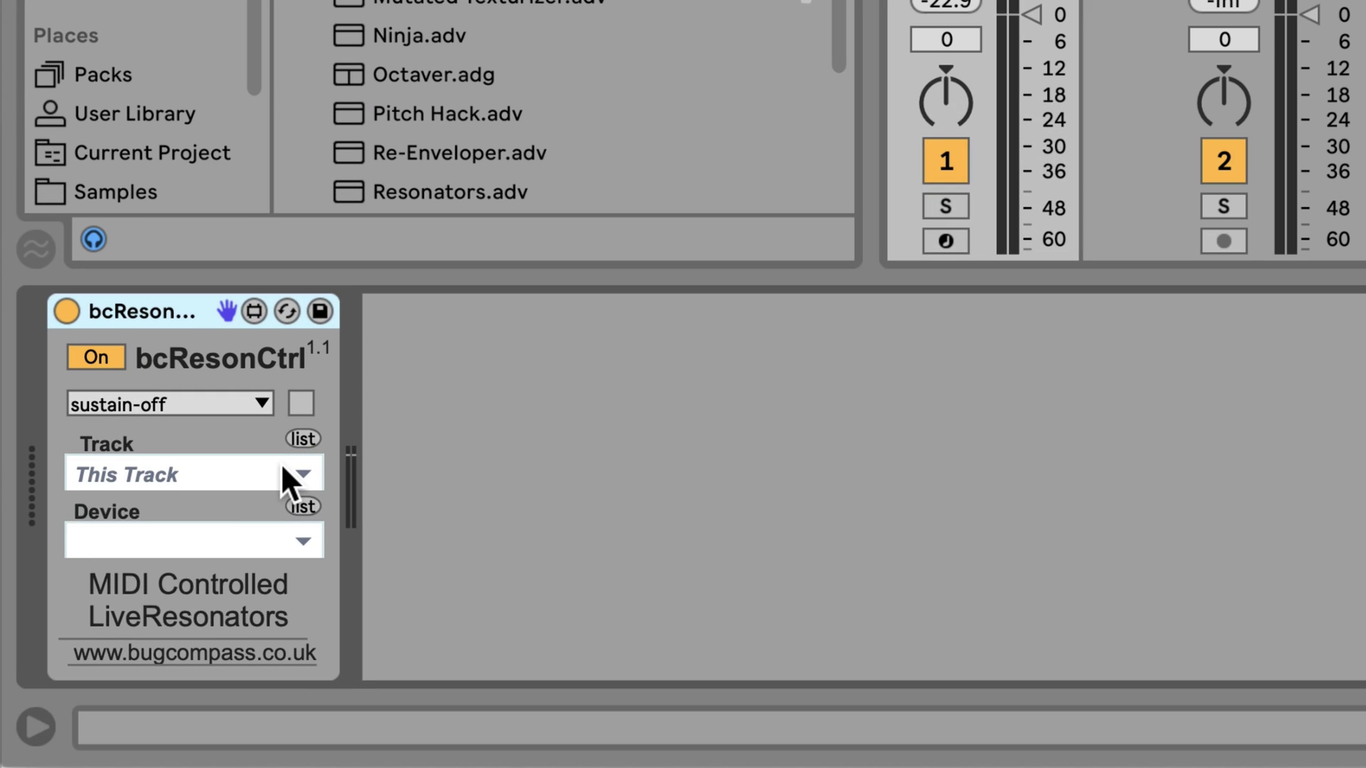
click(132, 630)
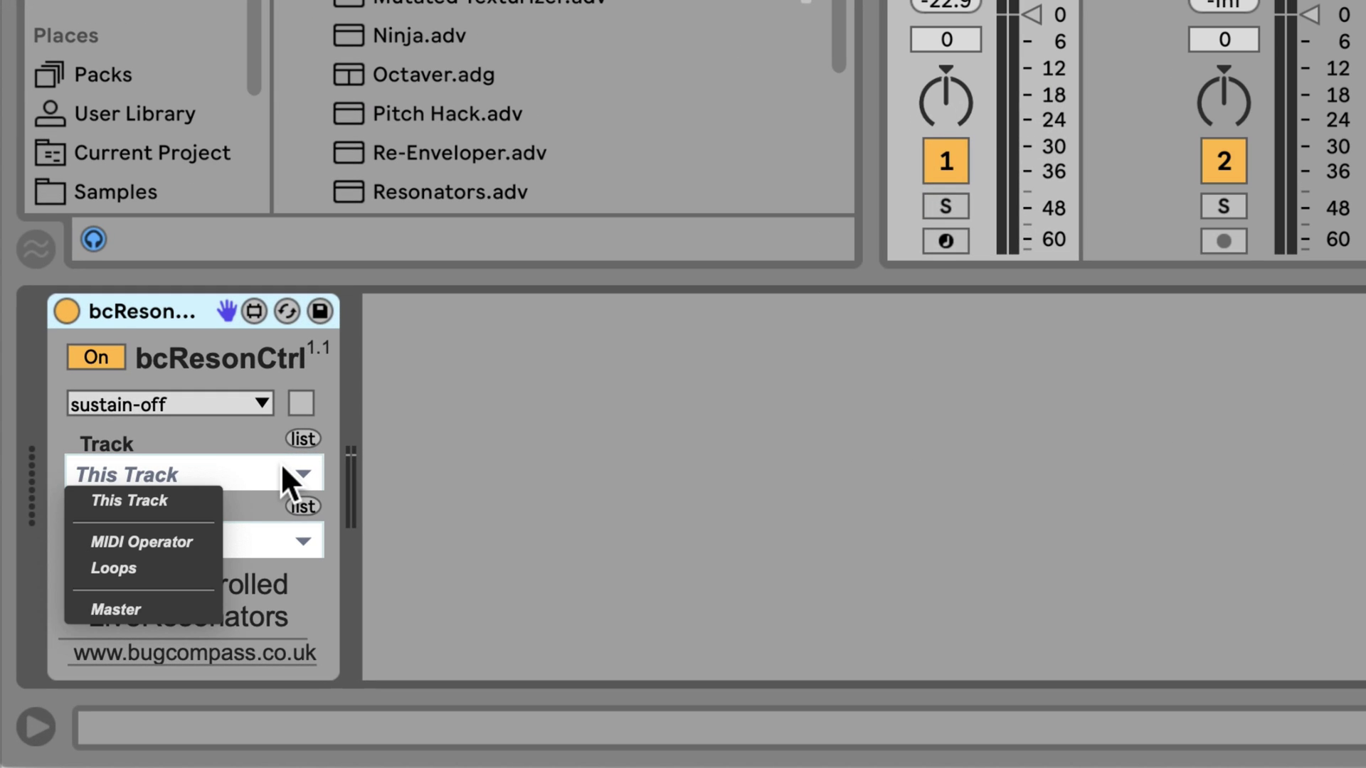
click(166, 558)
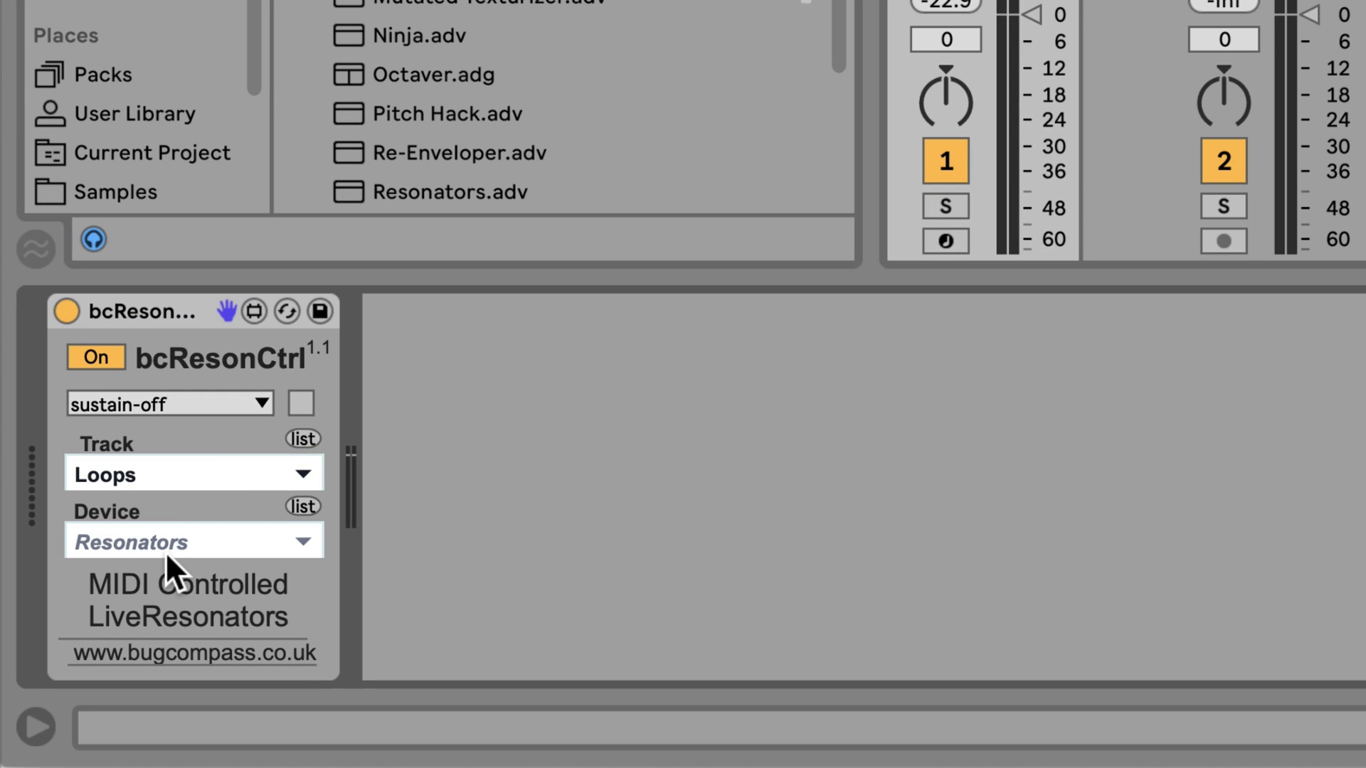
click(284, 545)
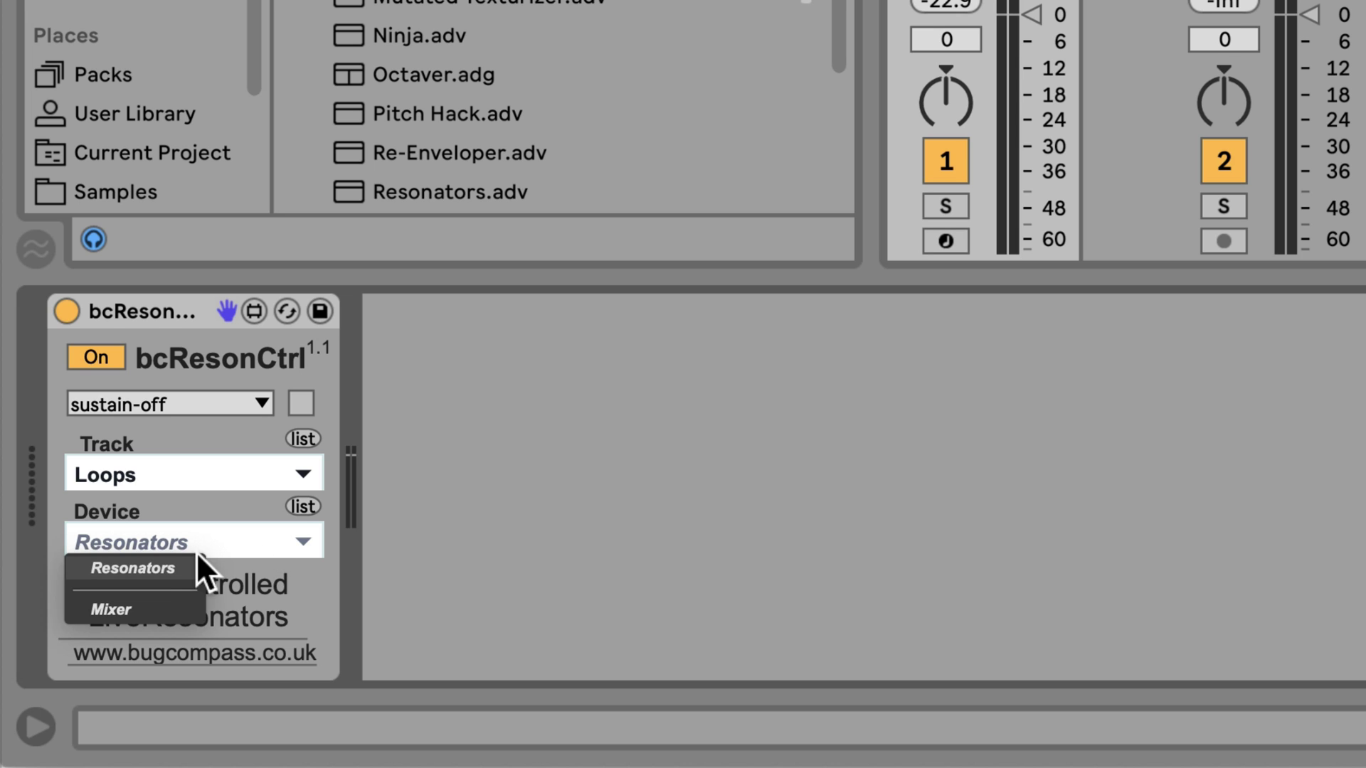
click(172, 567)
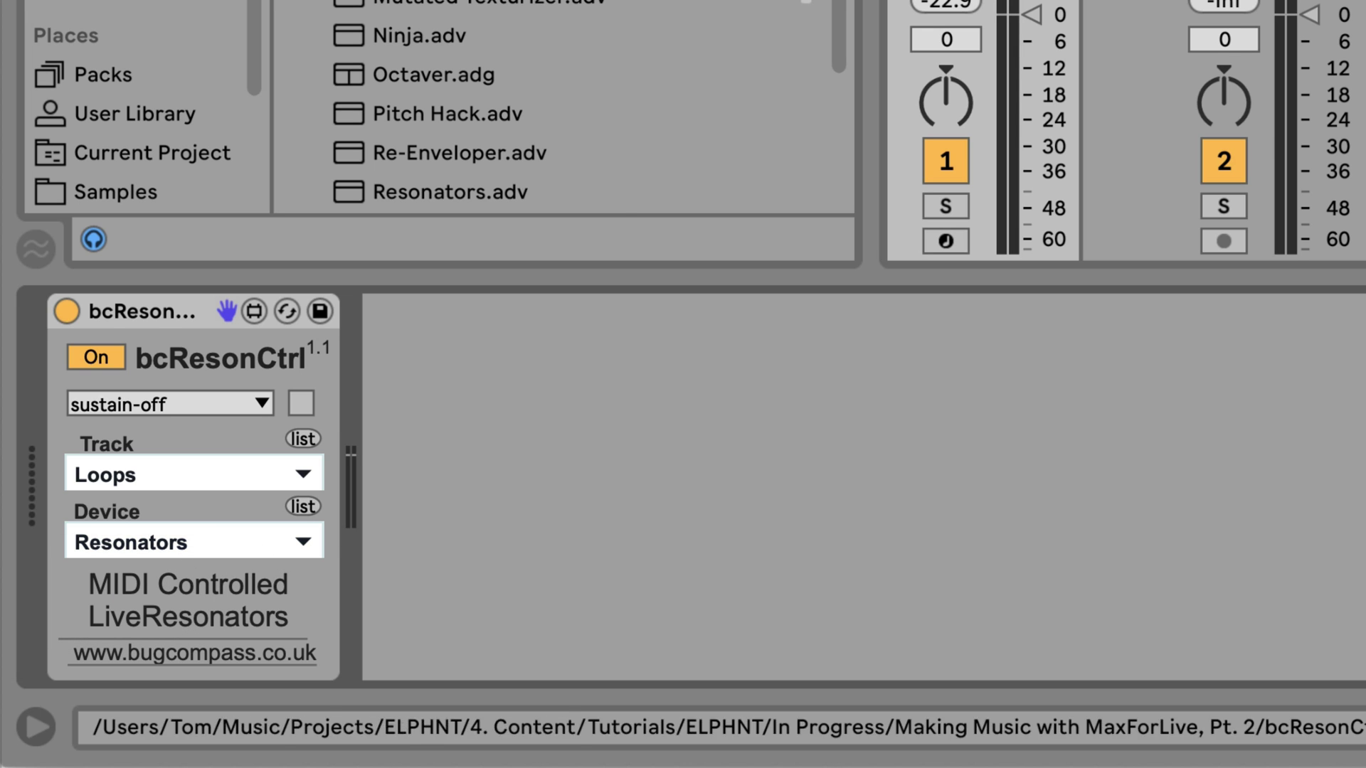
click(354, 473)
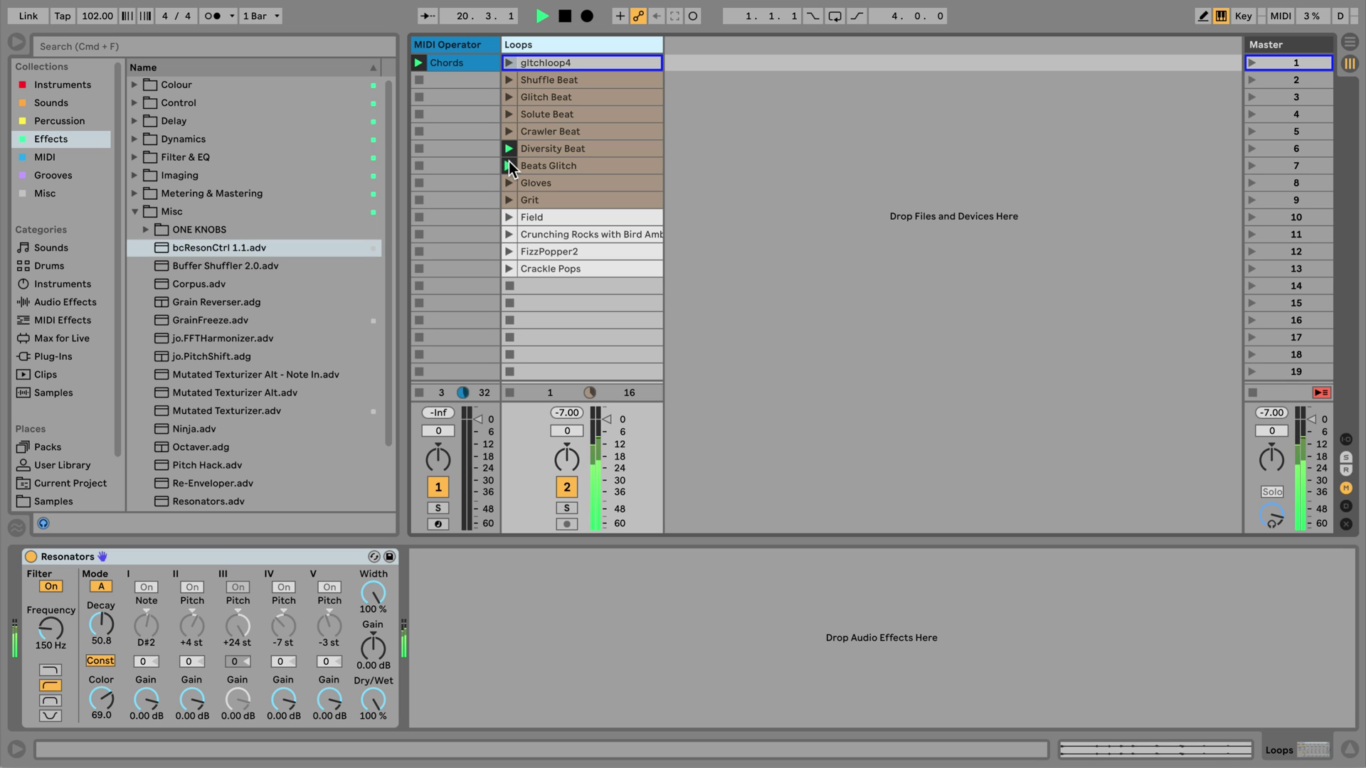
Launch Beats Glitch, the loop below Field, then gltchloop4, easing Resonators Dry/Wet down meanwhile.
click(509, 165)
mouse_move(375, 698)
mouse_down()
mouse_move(375, 747)
mouse_move(375, 676)
mouse_up()
click(509, 234)
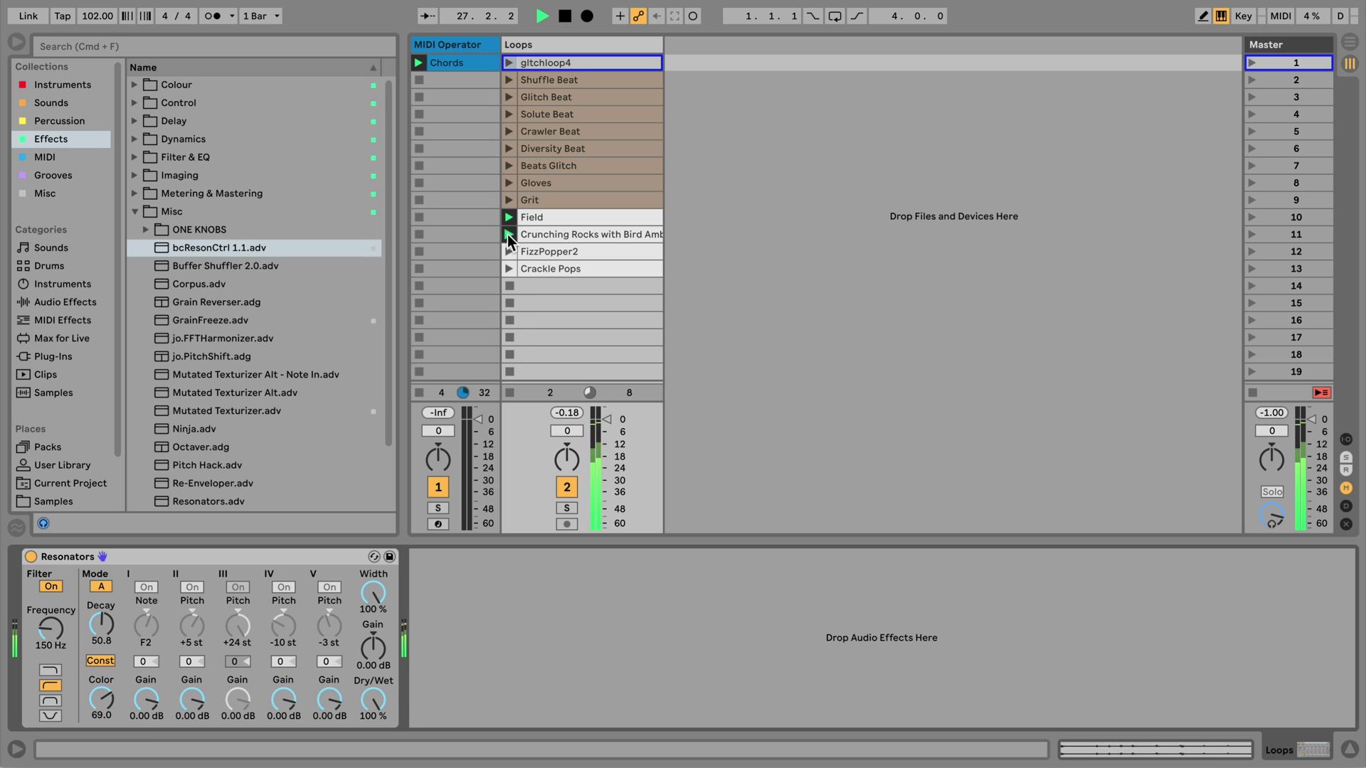
mouse_move(372, 700)
mouse_down()
mouse_move(373, 754)
mouse_move(377, 704)
mouse_up()
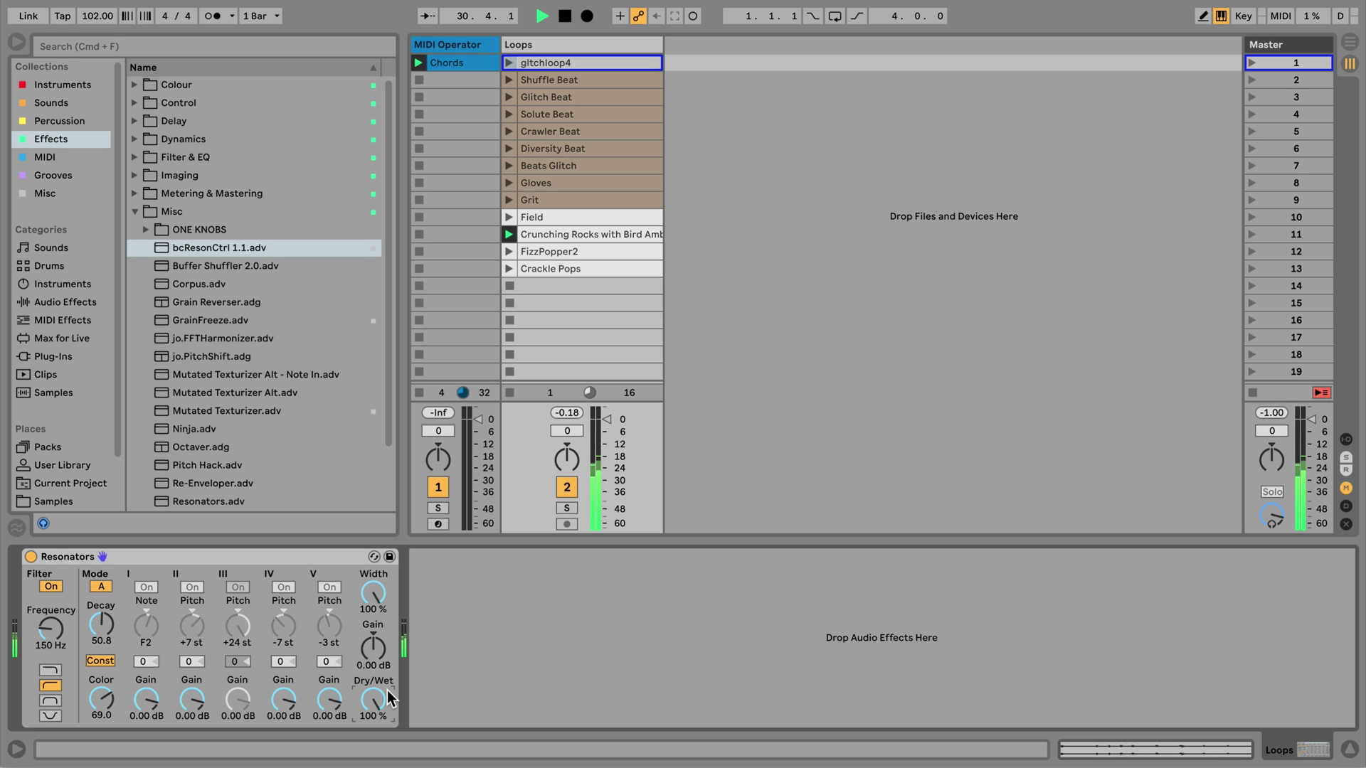
click(510, 64)
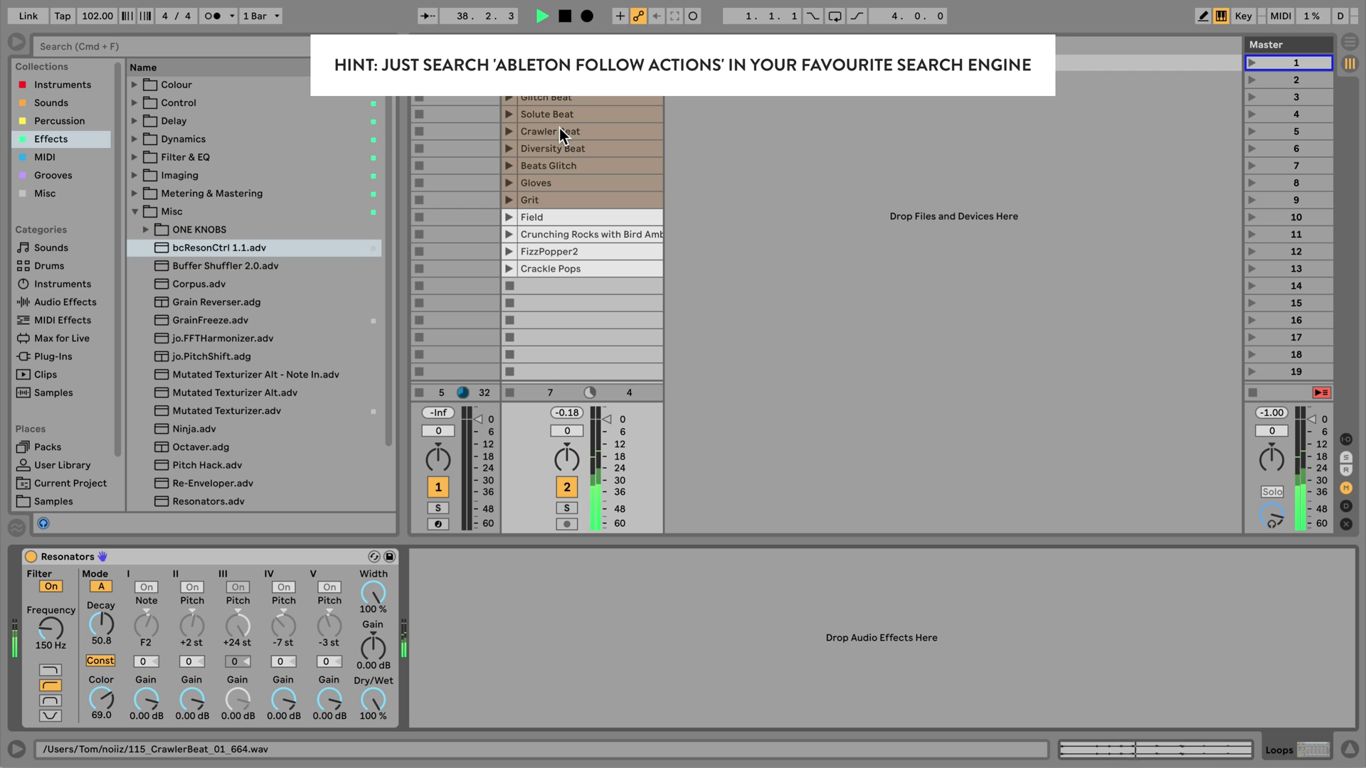
Select all 13 Loops clips and set their Launch Quantization to 1/2.
shift+click(576, 268)
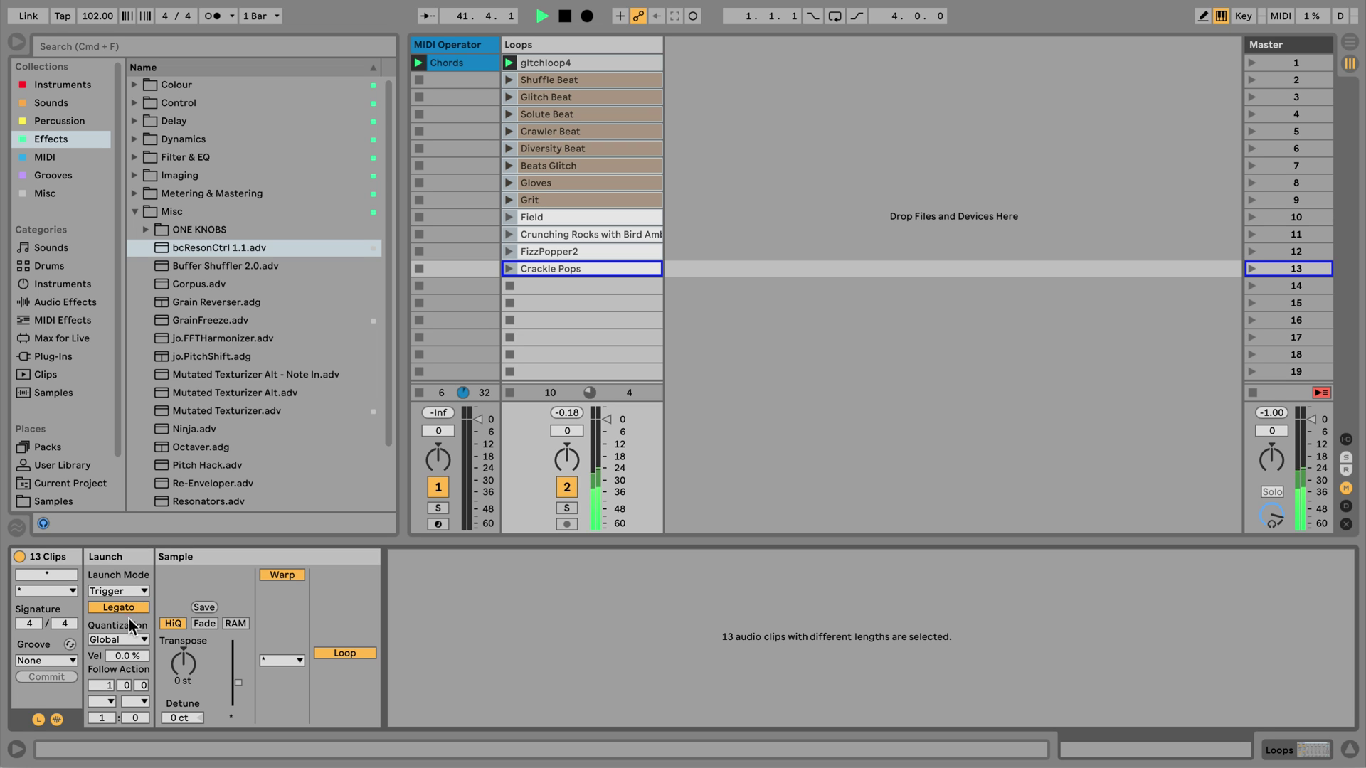
click(125, 634)
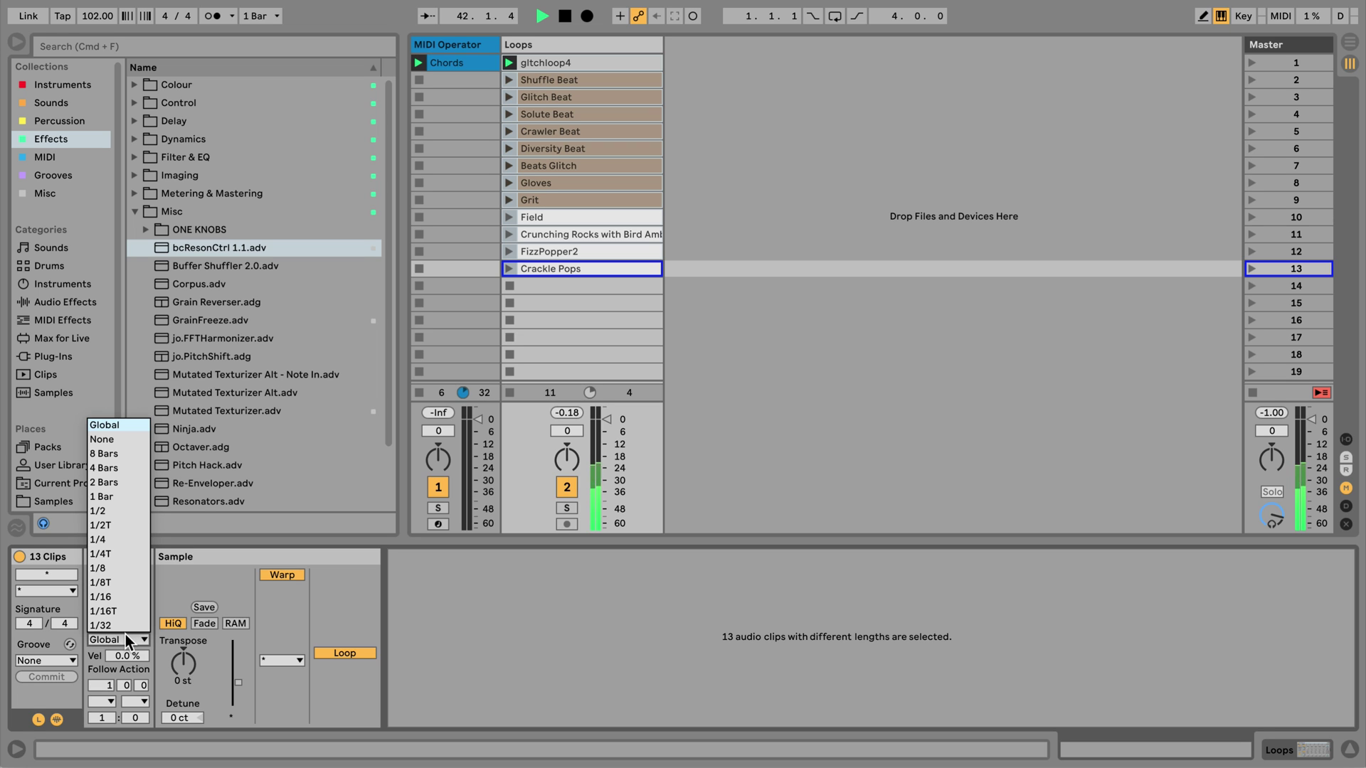
click(111, 511)
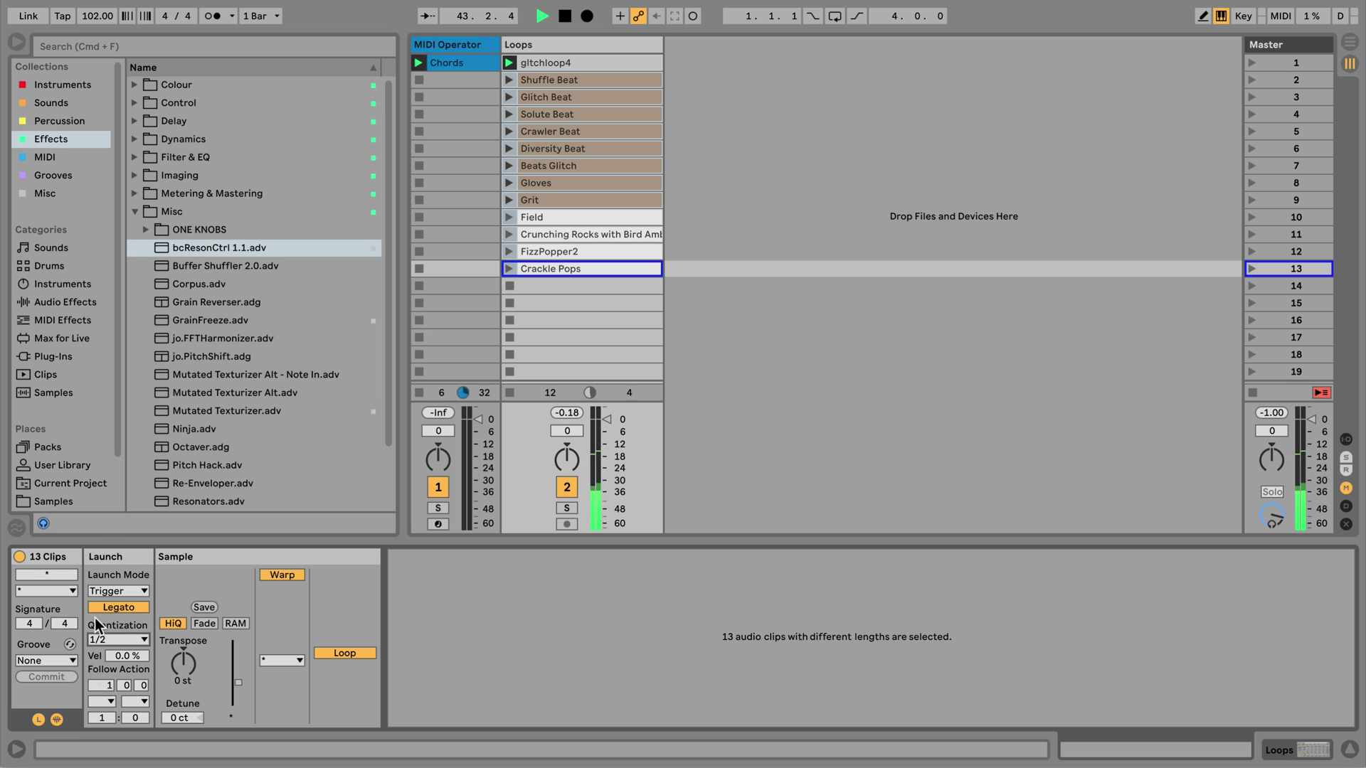
Set the Follow Action to Any after 0.2.0, then launch the Gloves clip.
click(108, 702)
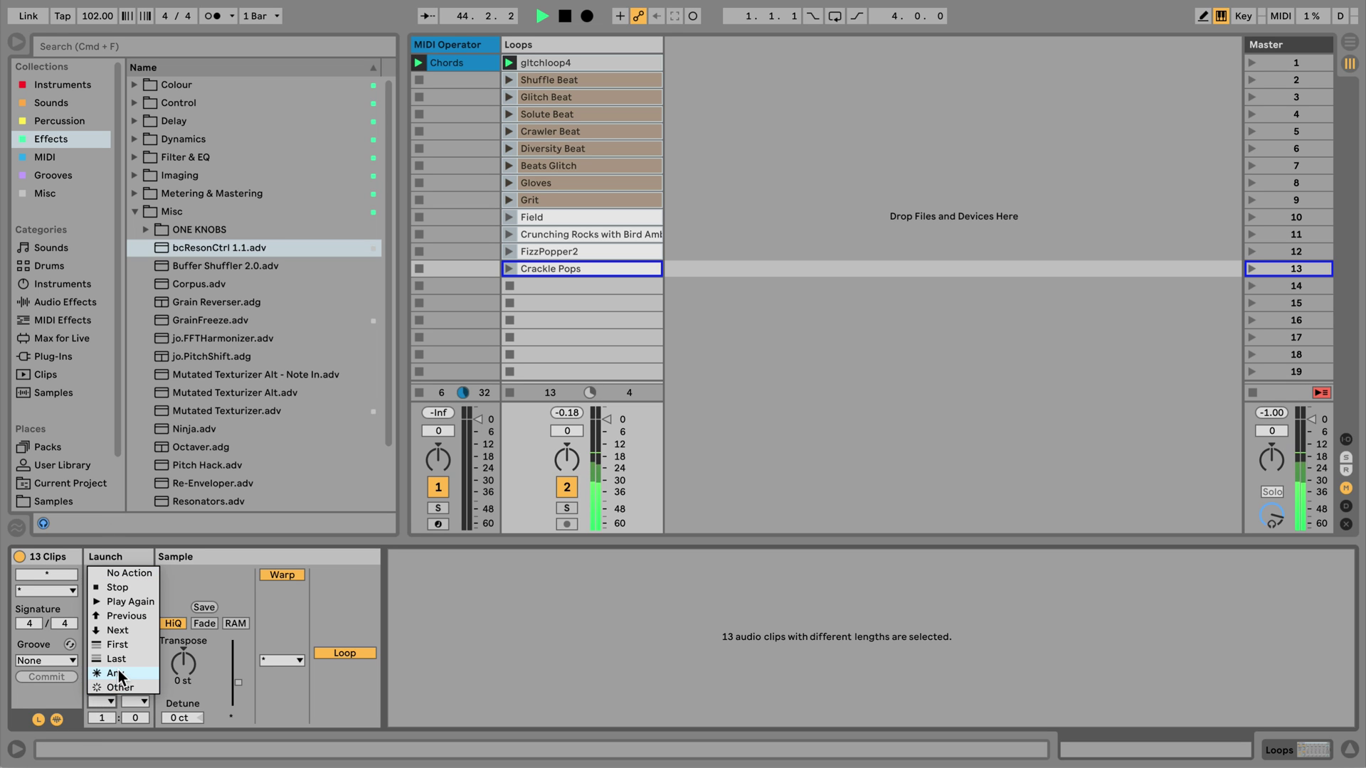
click(118, 673)
click(125, 685)
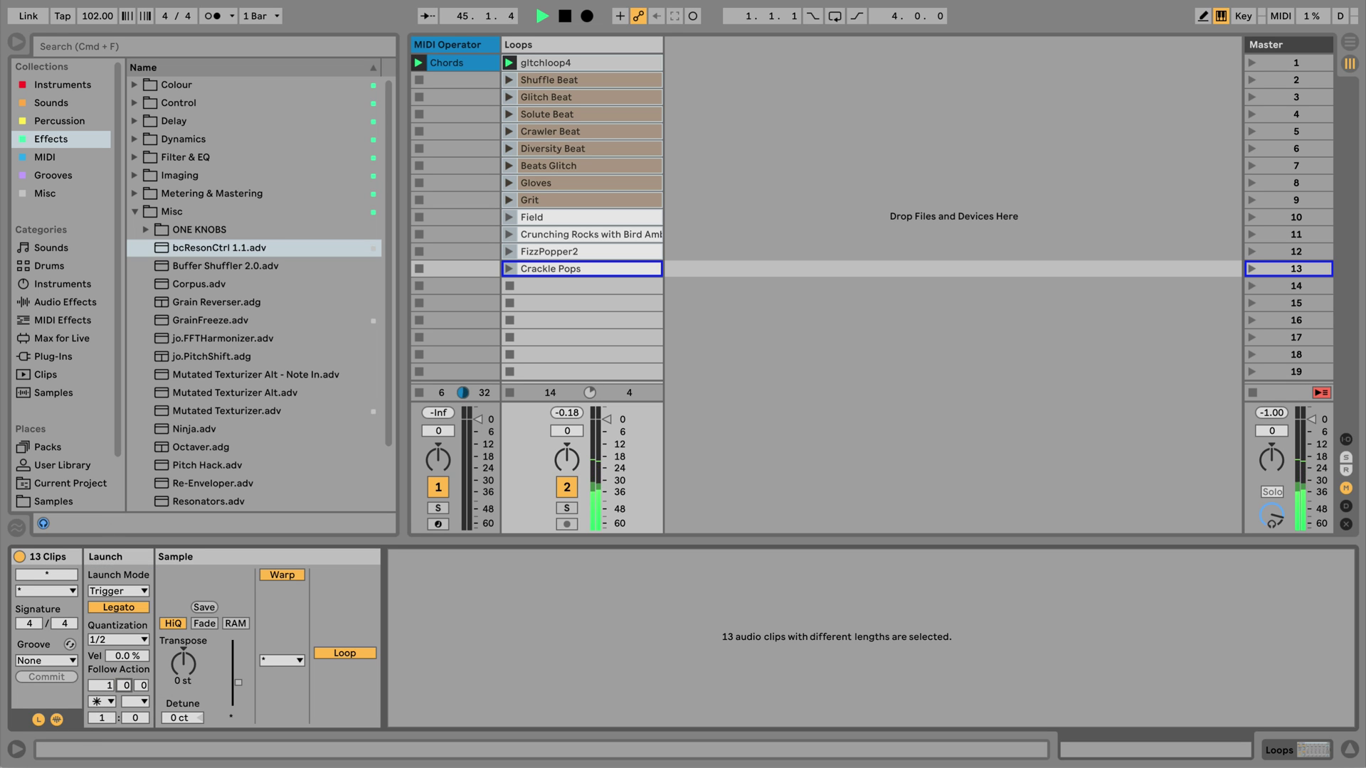
drag(126, 686, 125, 691)
click(509, 183)
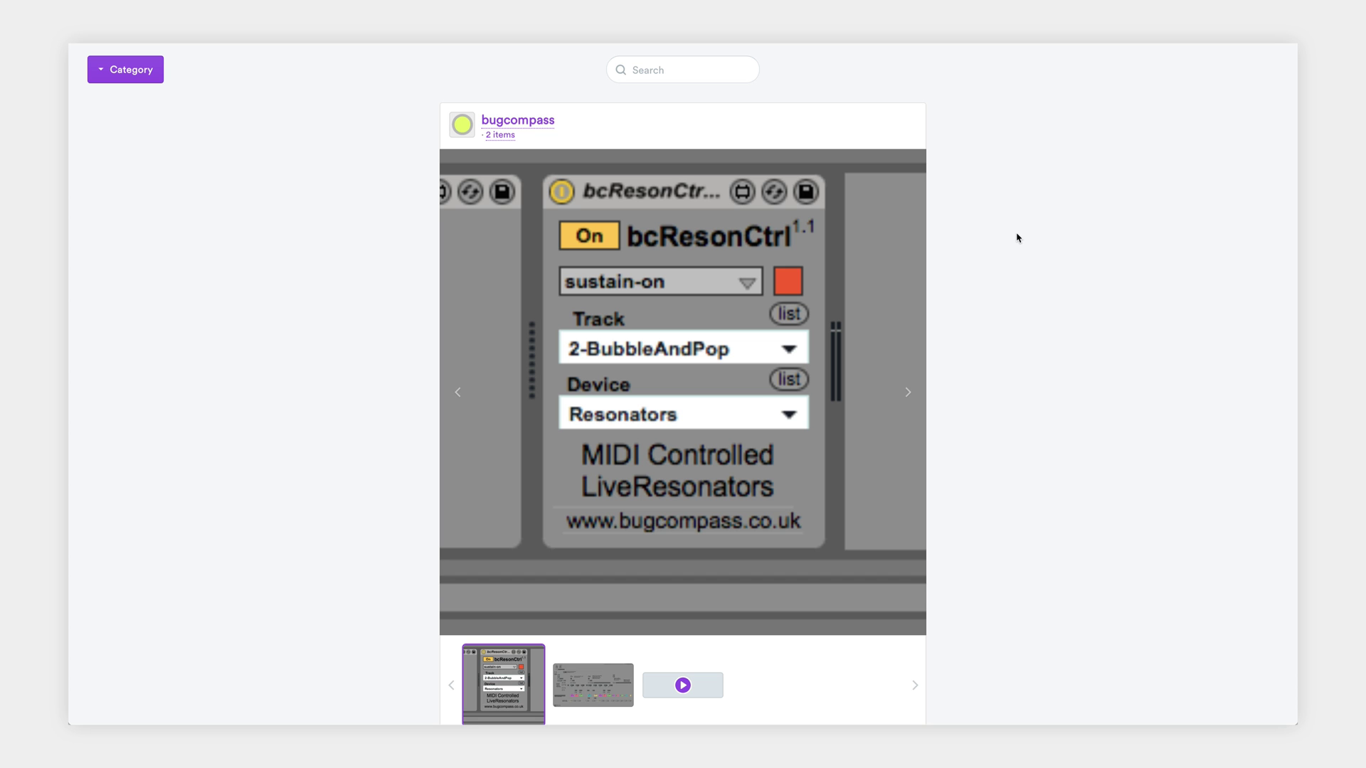
Enter £5.00 in the I'll pay field and proceed with Get it now.
scroll(1017, 237, down, 5)
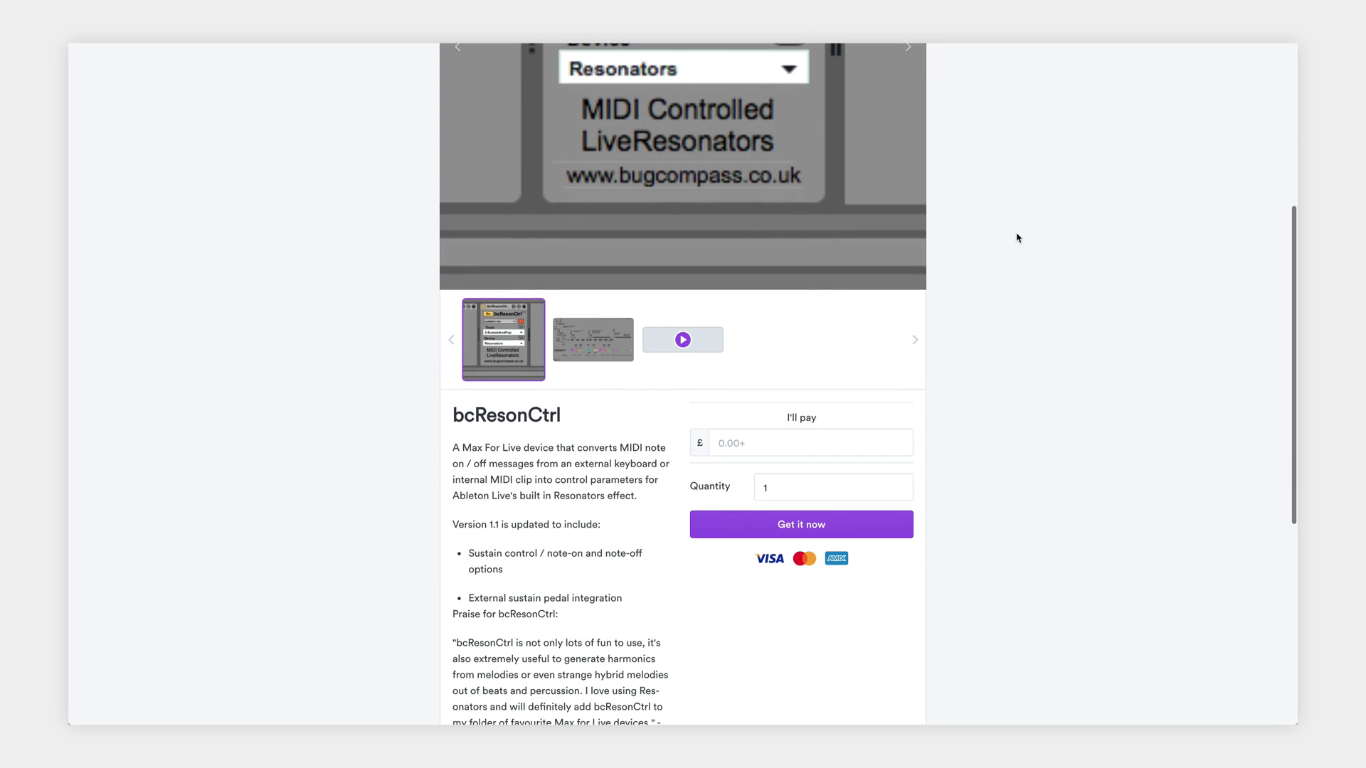
click(754, 443)
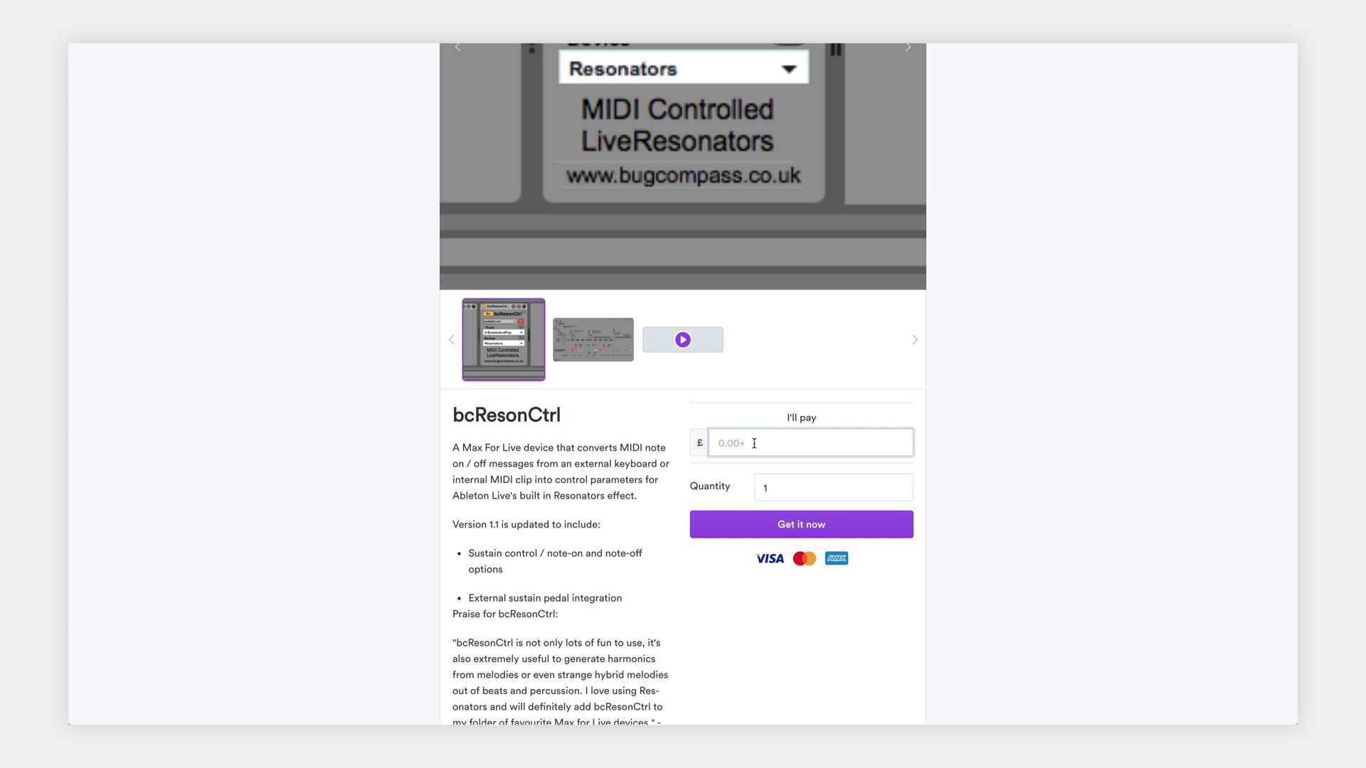
text(5)
click(907, 496)
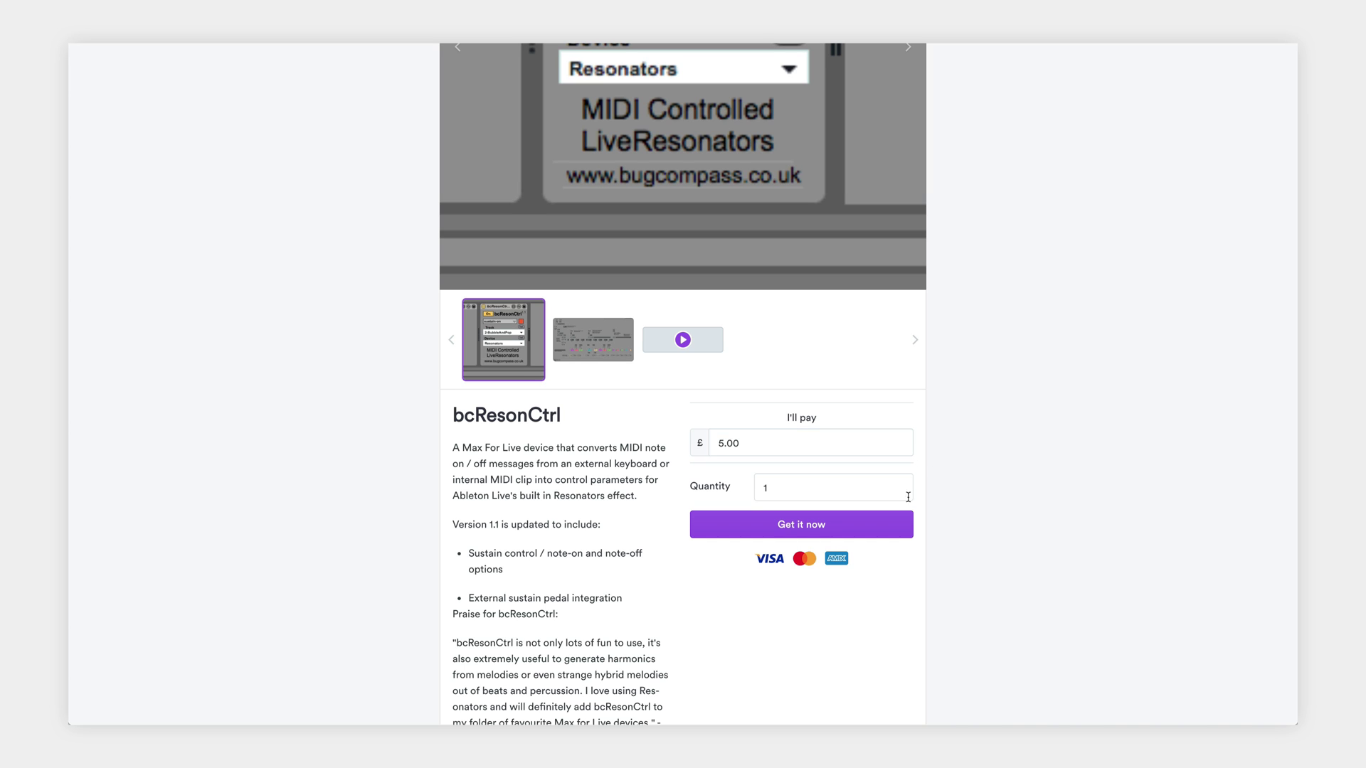
click(864, 529)
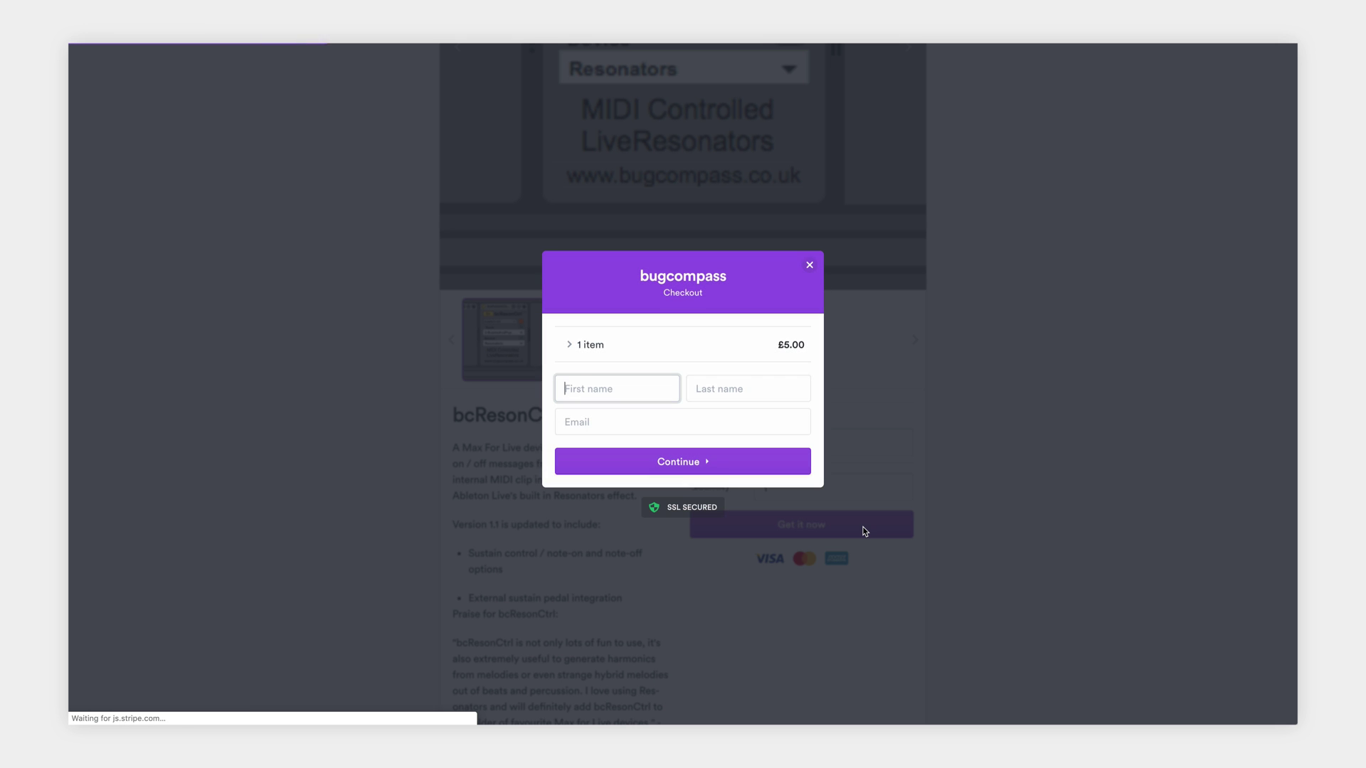